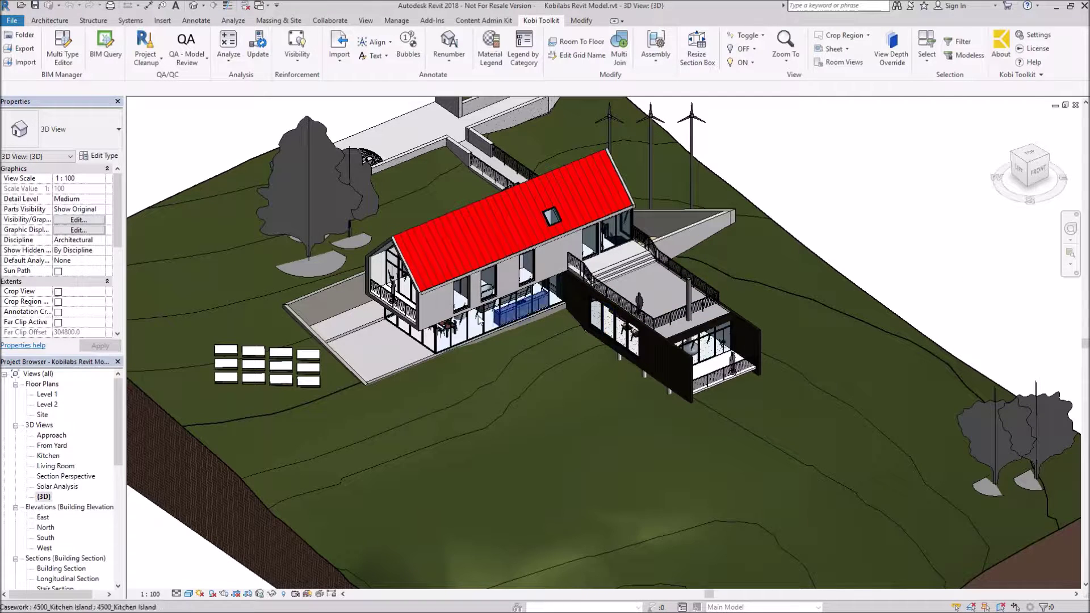
# Select an upper-floor window, check its SH_Aluminum, Anodized Black materials, and launch Kobi Toolkit BIM Query
pyautogui.click(469, 287)
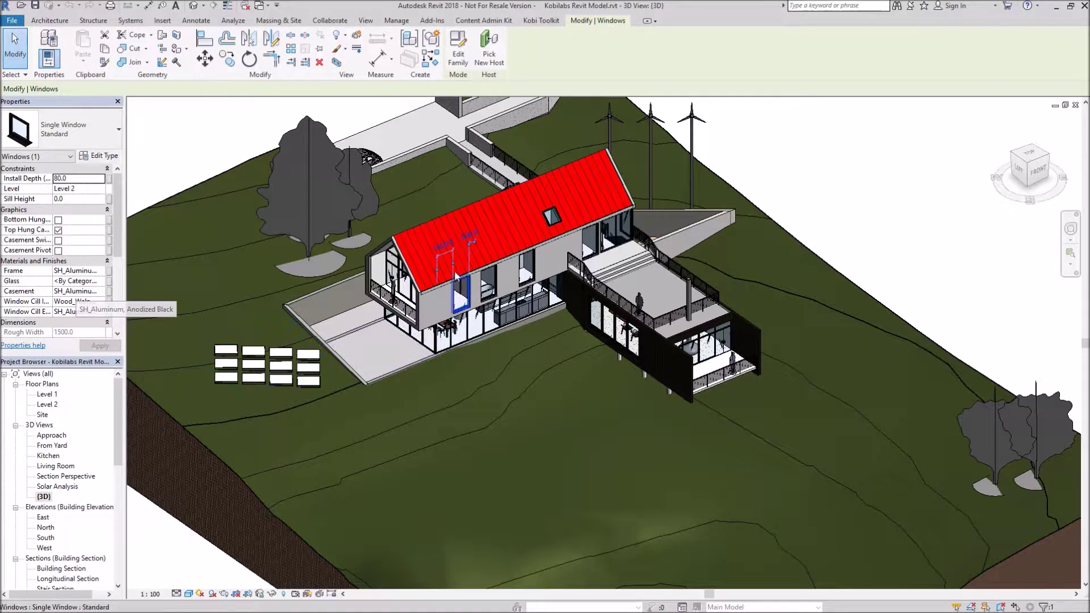
pyautogui.click(547, 22)
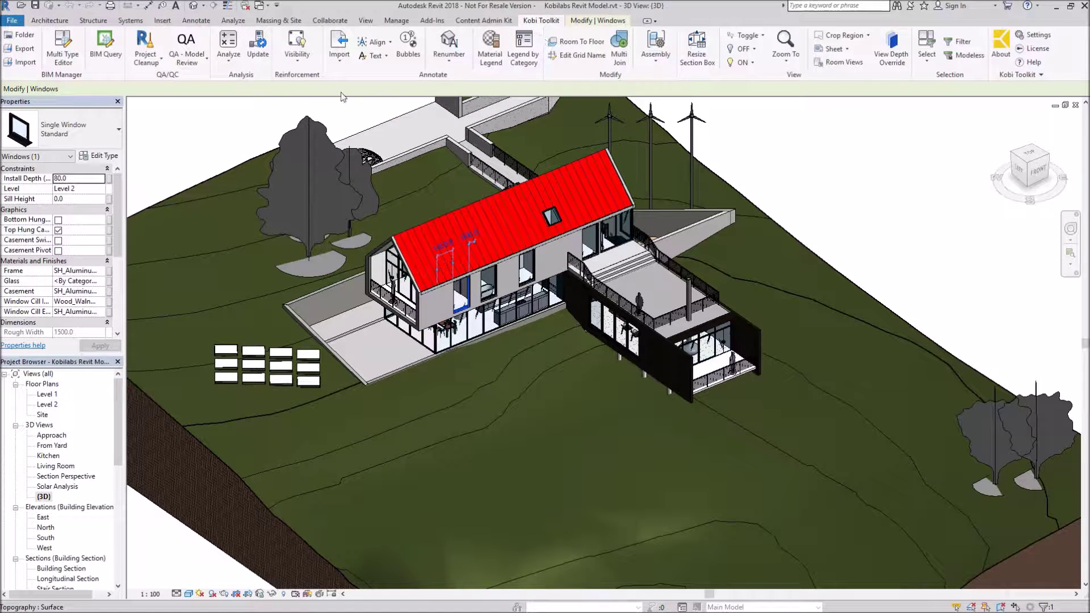
pyautogui.click(107, 45)
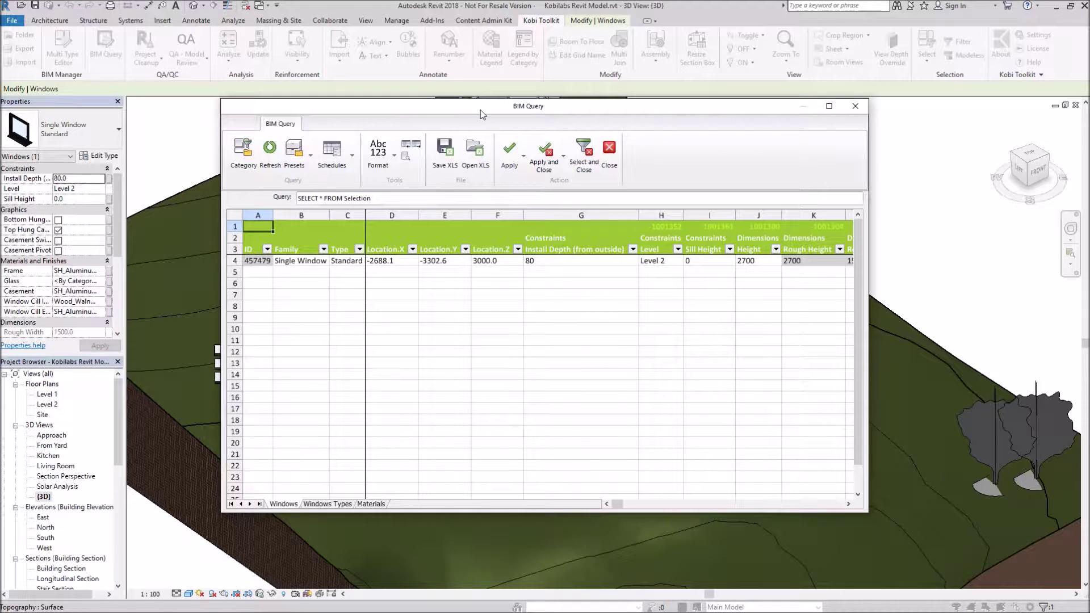
# Move the BIM Query window right, page the grid to the material columns and back, then choose categories
pyautogui.moveTo(517, 111); pyautogui.dragTo(596, 111)
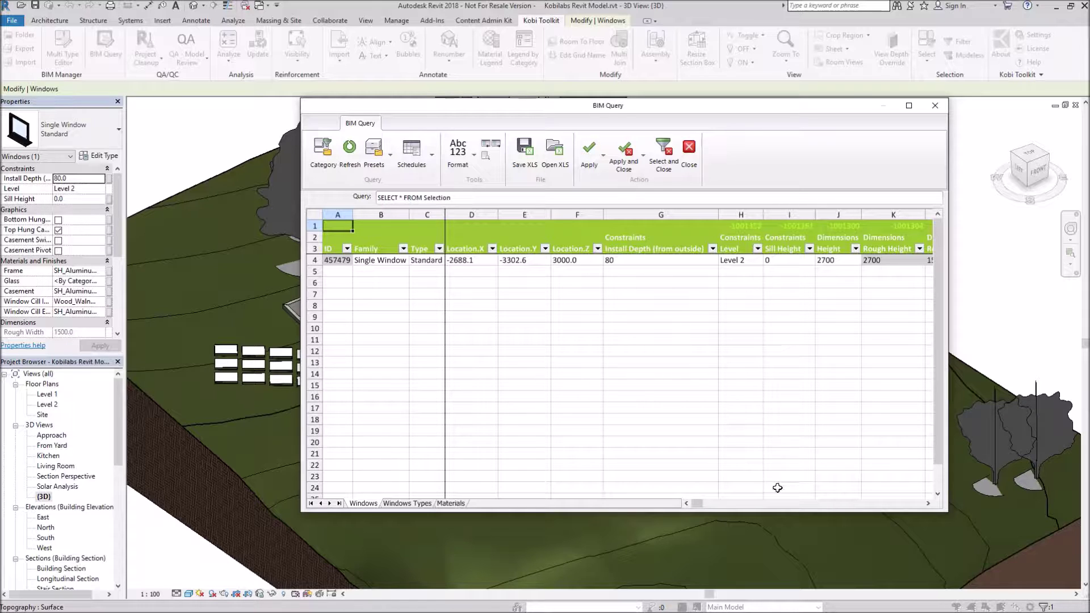
pyautogui.click(764, 507)
pyautogui.click(813, 507)
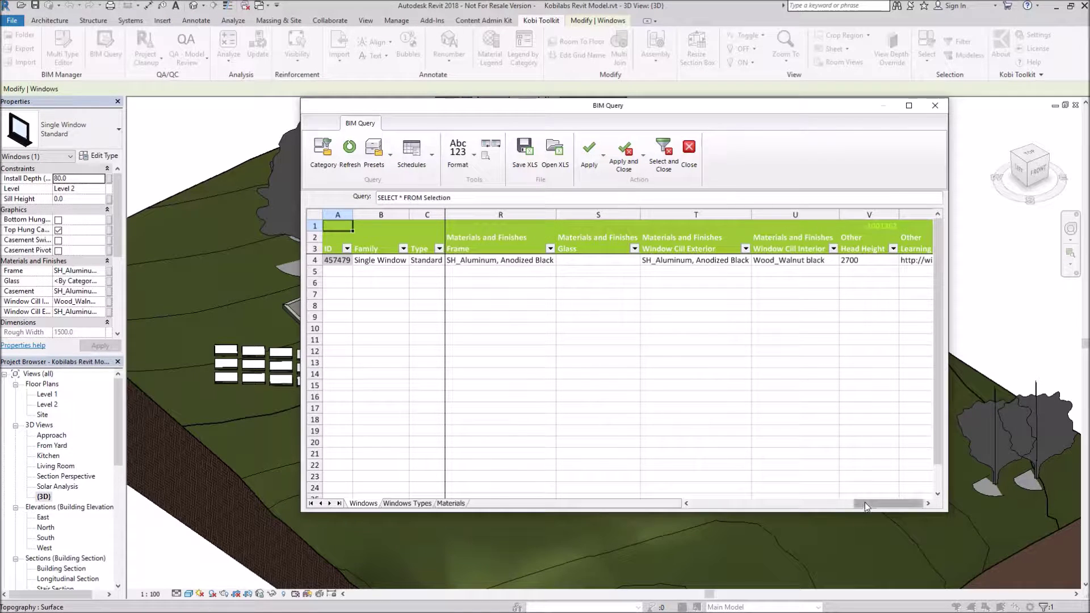
pyautogui.click(731, 511)
pyautogui.click(722, 511)
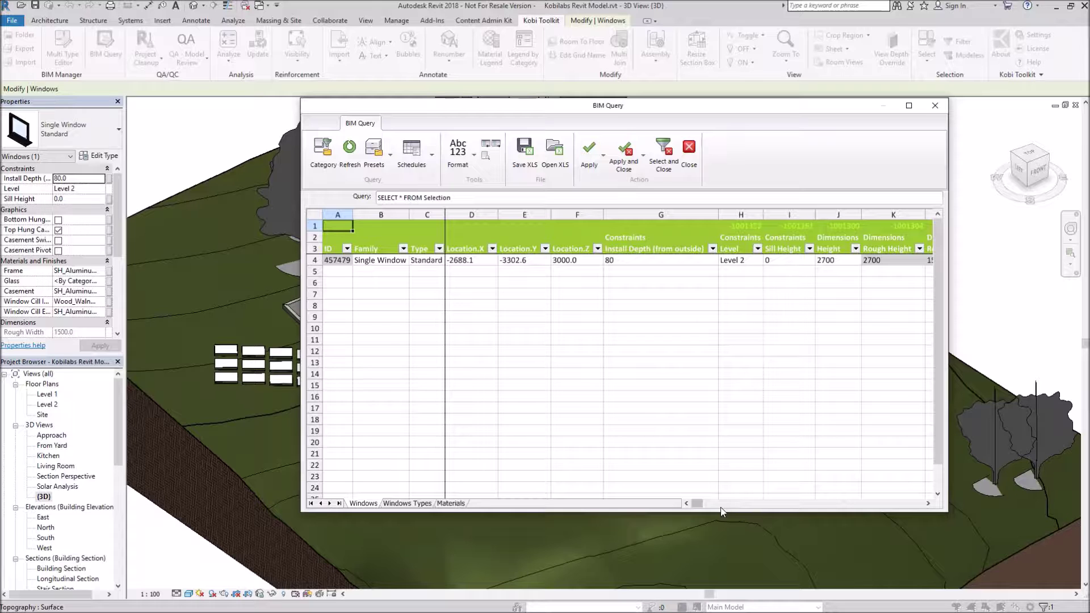
pyautogui.click(323, 149)
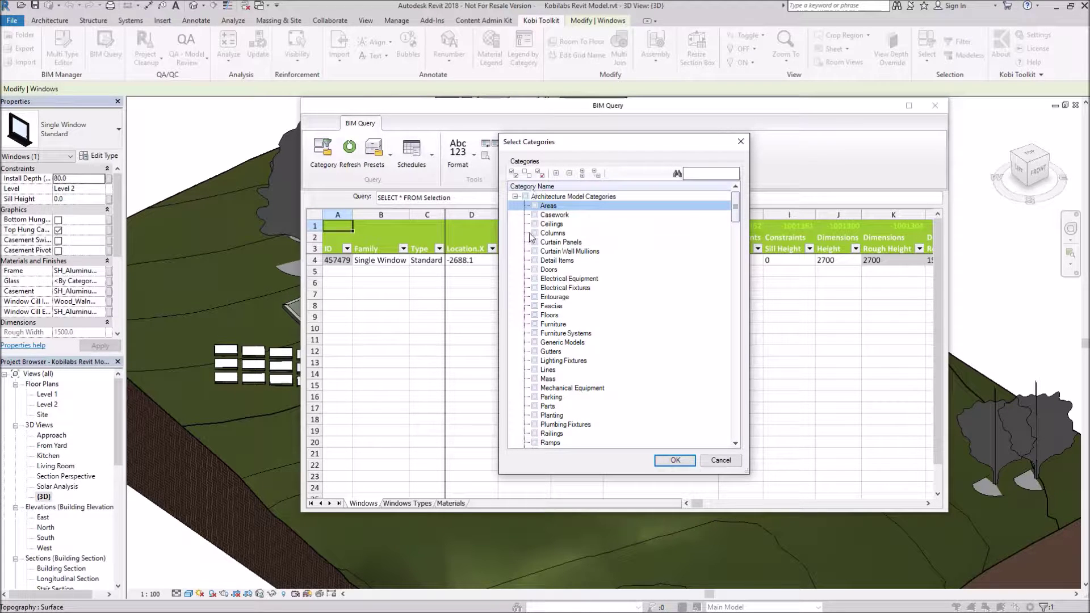
# Search 'win' and query only the Windows category's Casement and Frame material parameters
pyautogui.moveTo(735, 212); pyautogui.dragTo(735, 222)
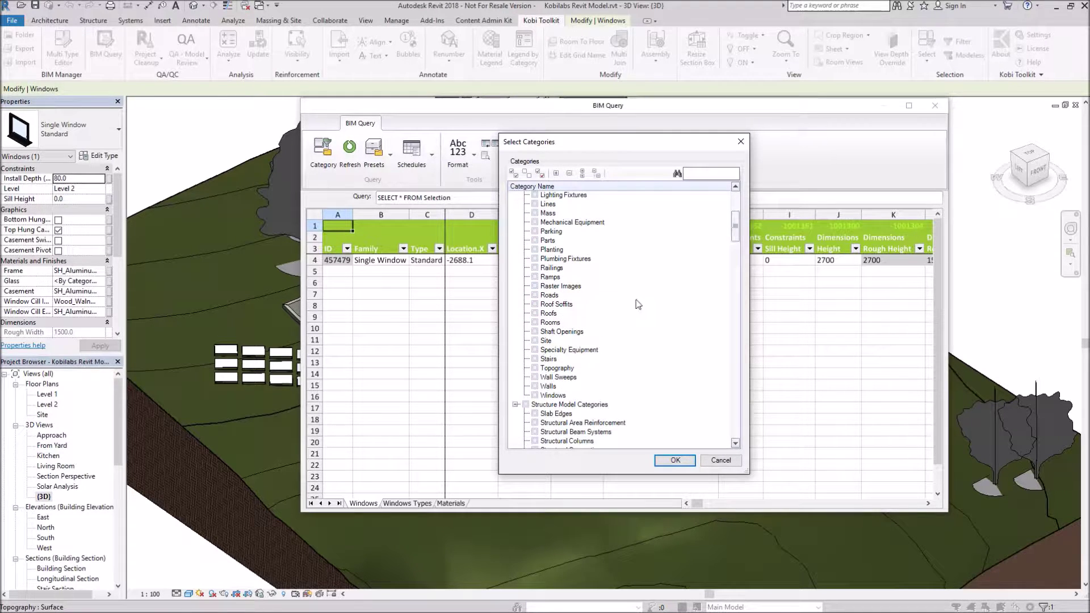
pyautogui.click(706, 174)
pyautogui.write('wind')
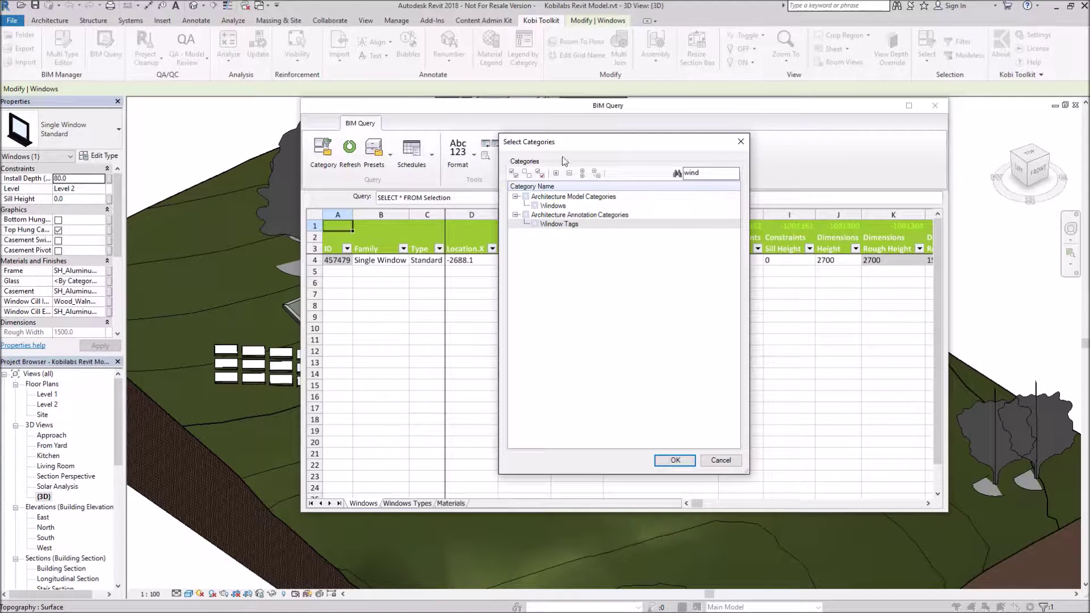
pyautogui.click(535, 206)
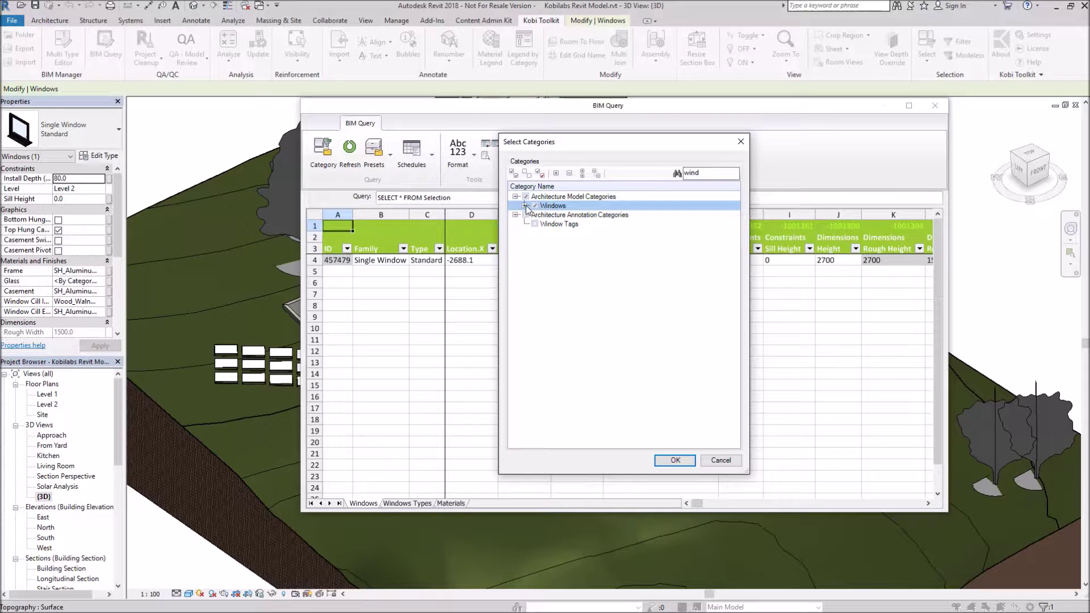
pyautogui.click(525, 206)
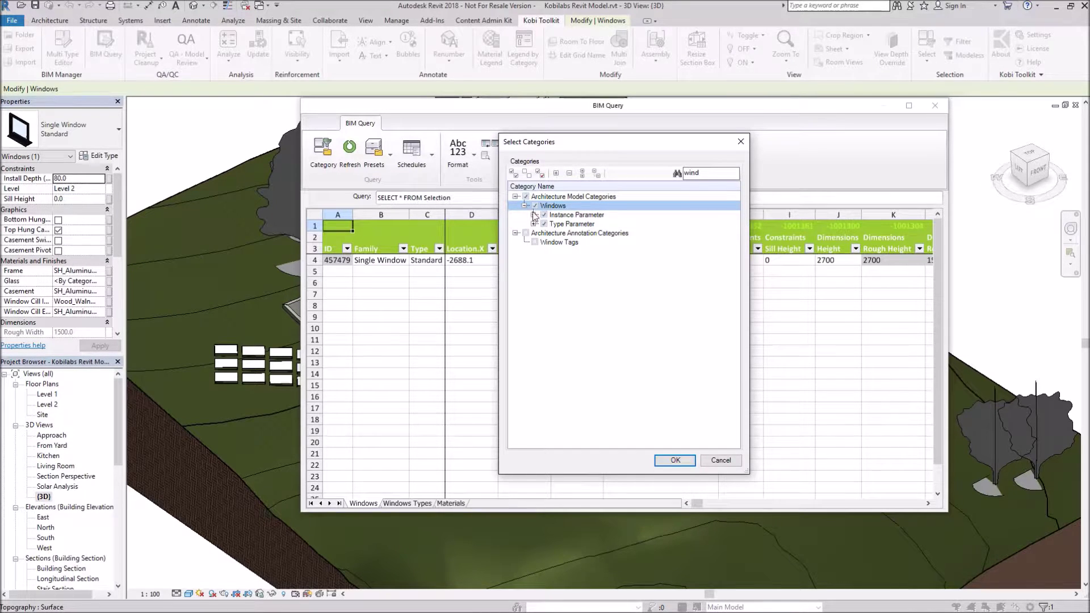
pyautogui.click(535, 206)
pyautogui.click(534, 215)
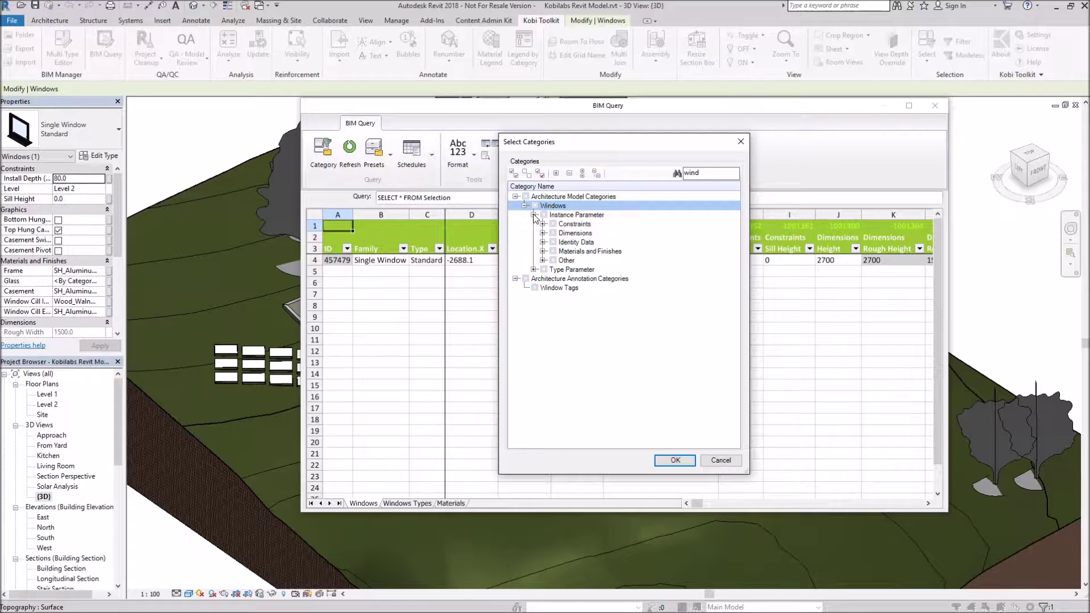
pyautogui.click(543, 252)
pyautogui.click(562, 260)
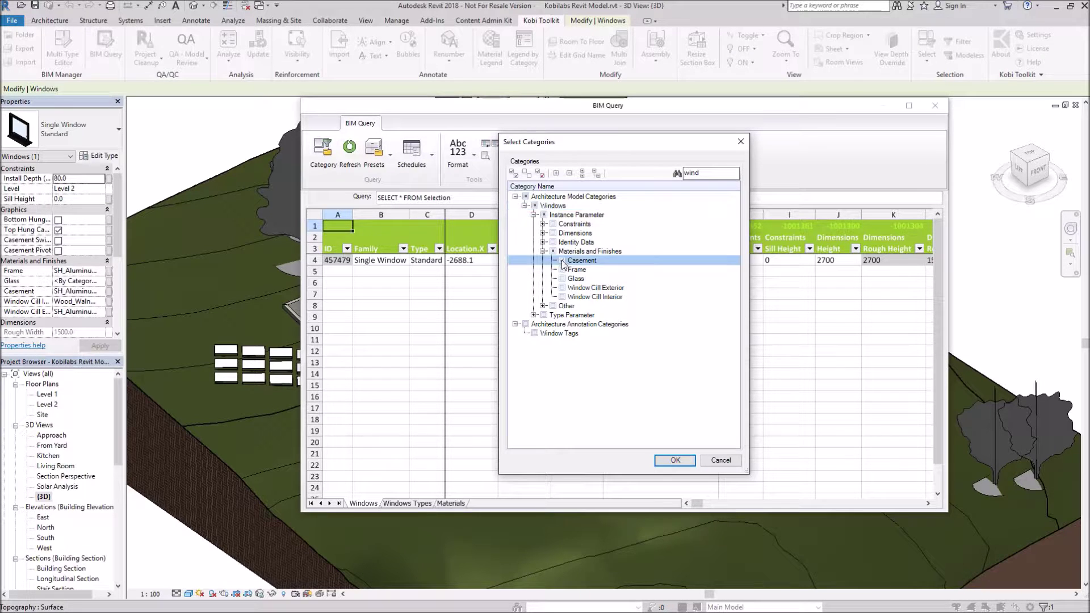
pyautogui.click(562, 269)
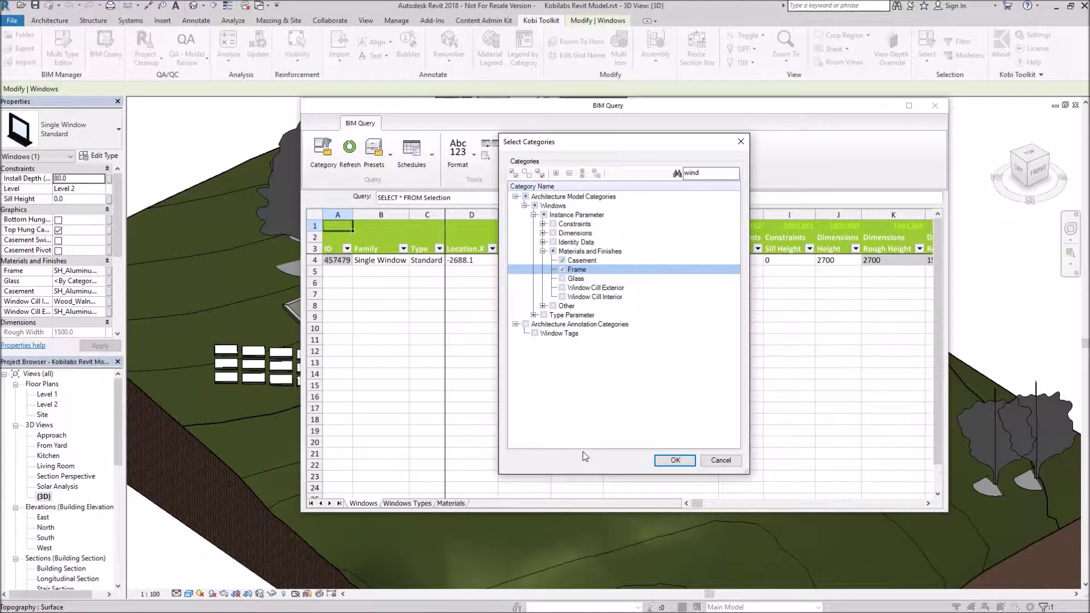
pyautogui.click(675, 461)
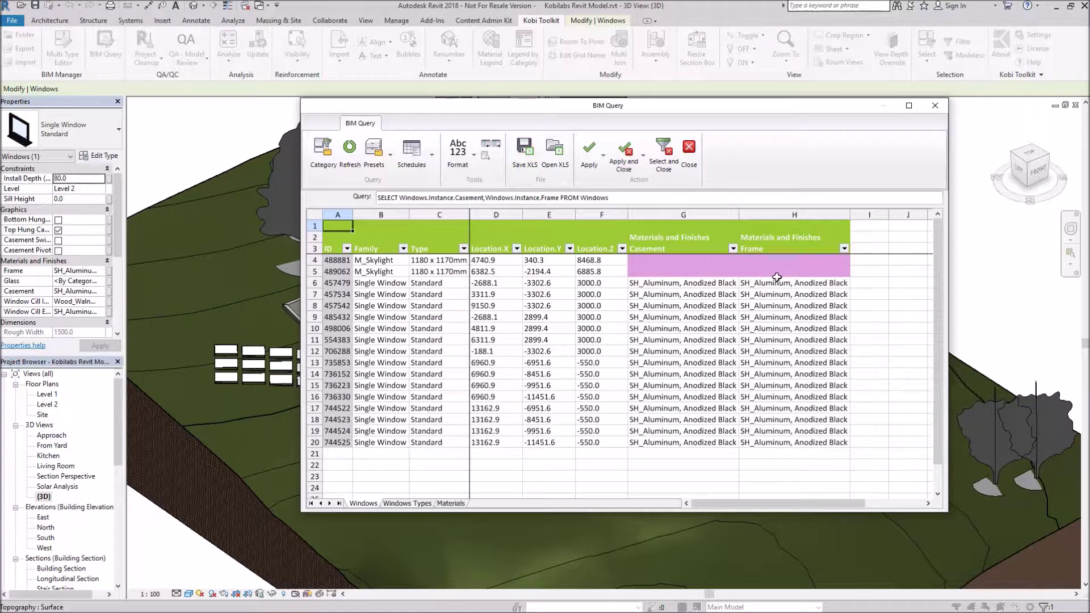
# Set the Casement material in G6 to SH_Metal - Steel and fill it down to row 20
pyautogui.click(713, 283)
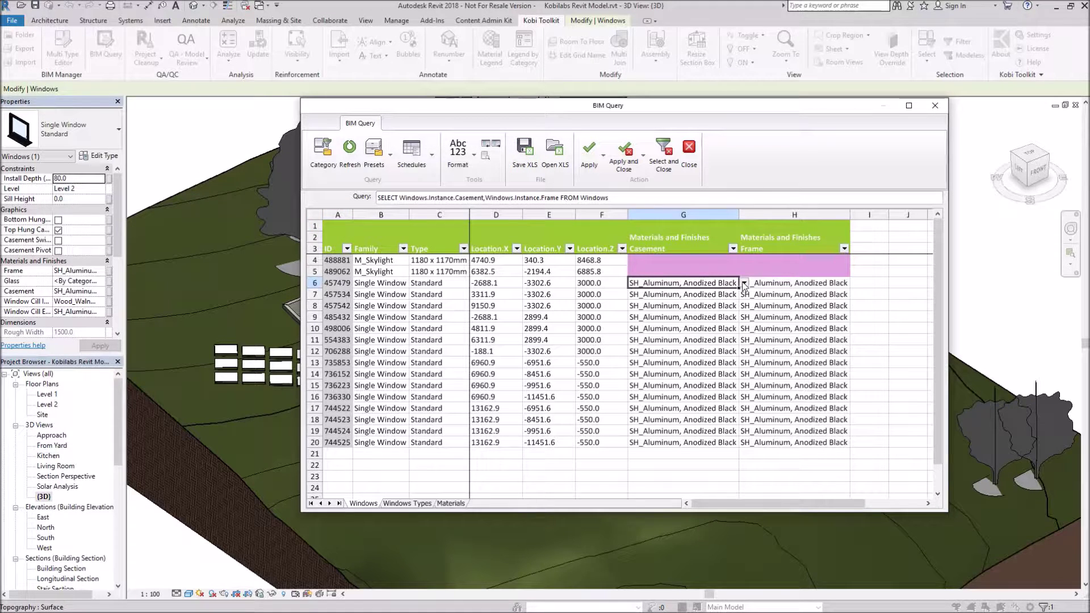
pyautogui.click(745, 283)
pyautogui.click(672, 300)
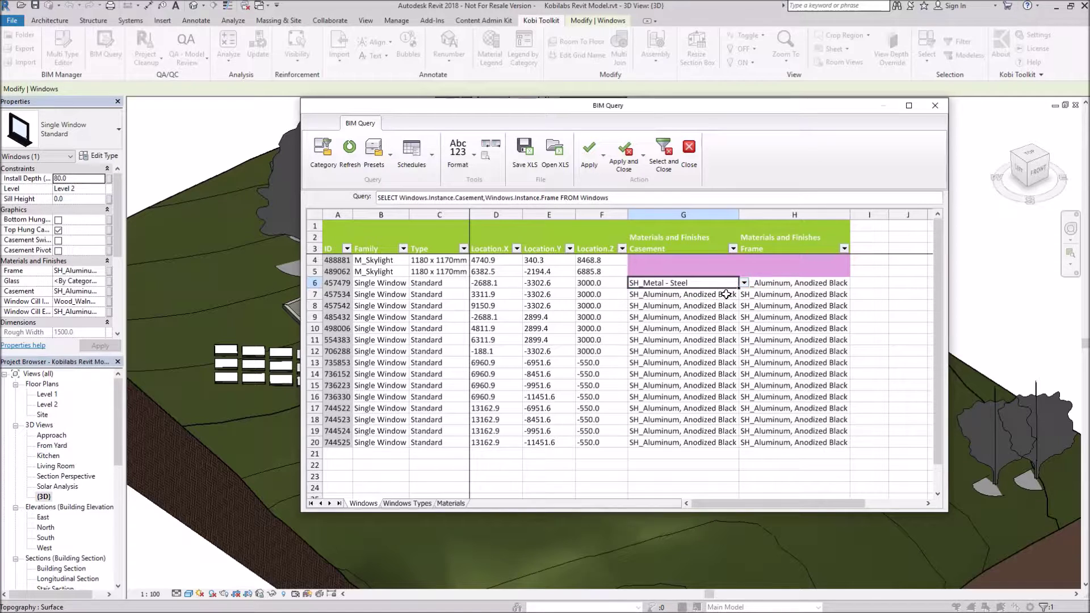
pyautogui.moveTo(738, 288); pyautogui.dragTo(738, 446)
# Set the Frame material in column H to SH_Metal - Steel through row 20 and apply to the model
pyautogui.click(827, 284)
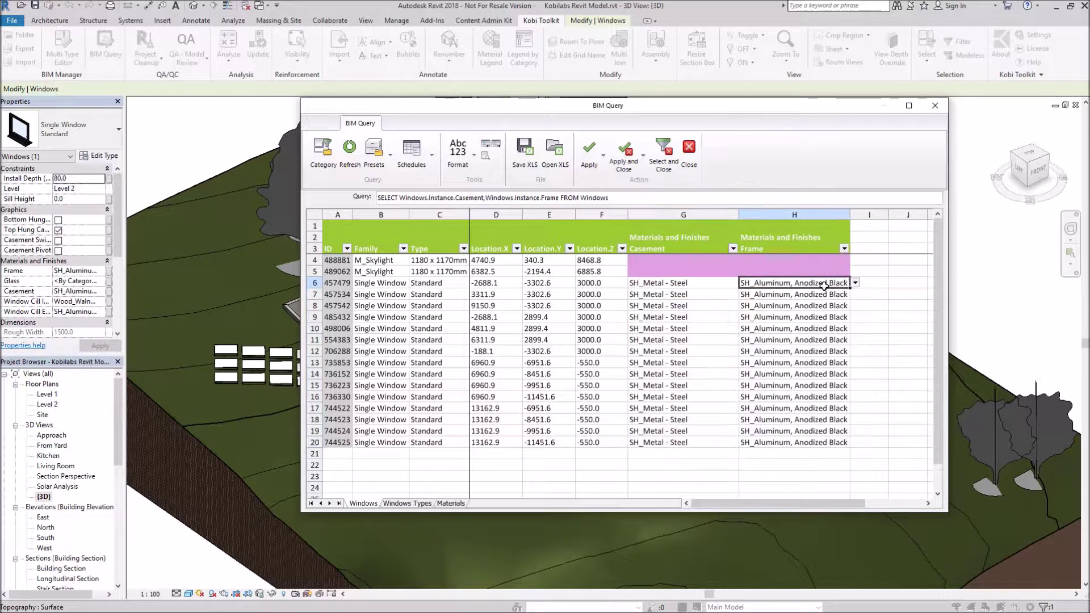
pyautogui.click(855, 283)
pyautogui.click(778, 300)
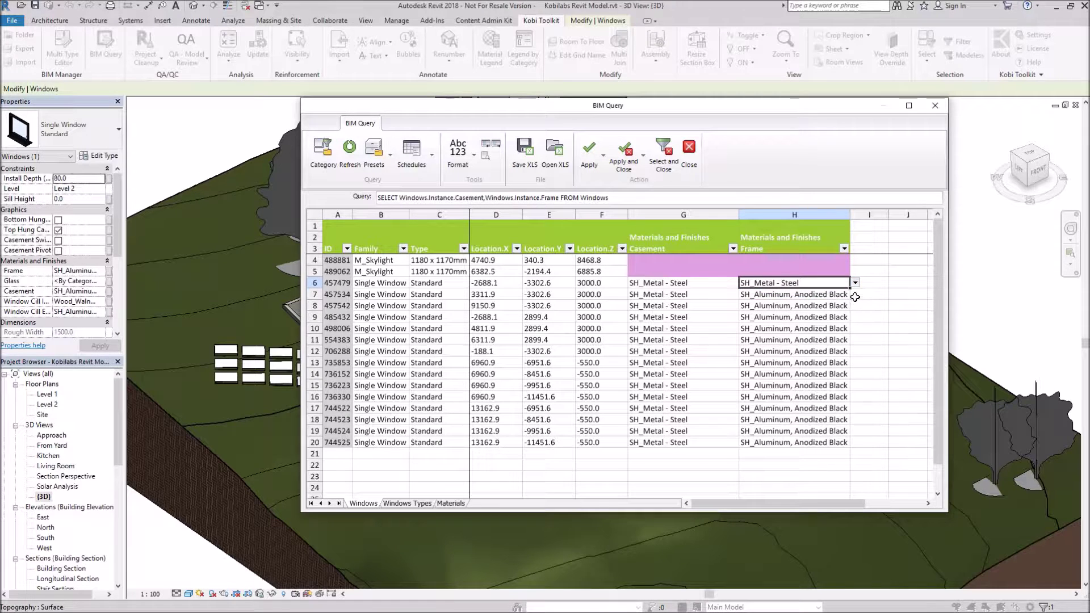
pyautogui.moveTo(849, 286); pyautogui.dragTo(849, 448)
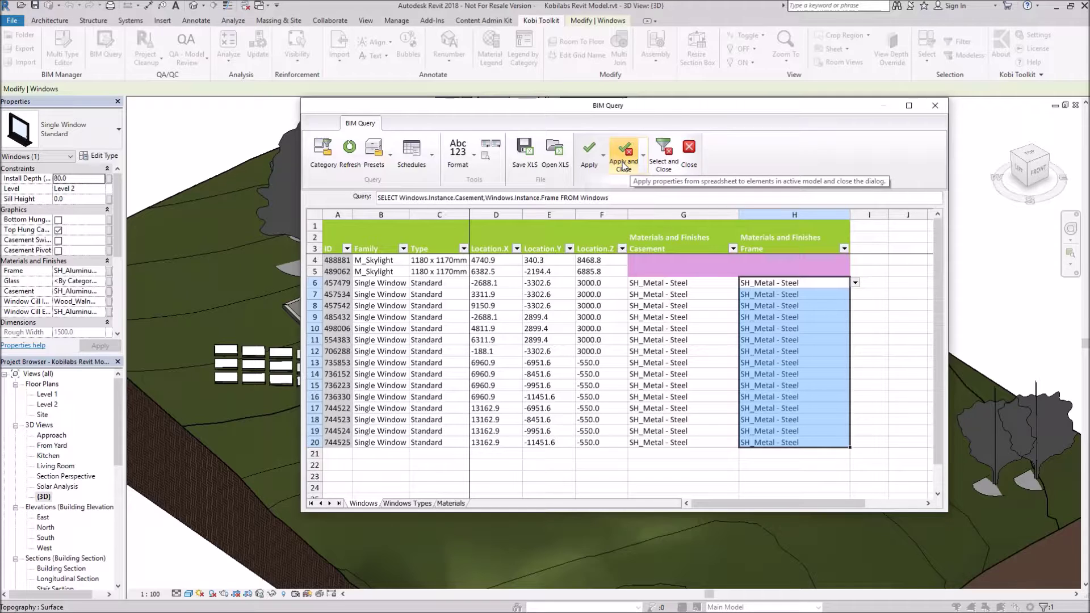
pyautogui.click(623, 164)
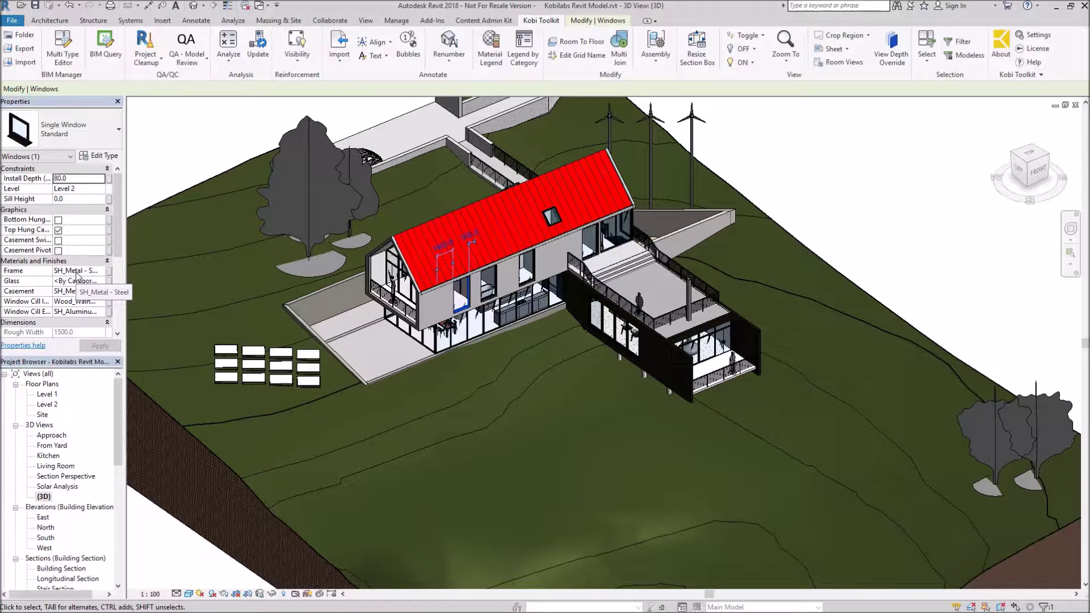
# Verify the steel materials on the neighbouring window, then reopen BIM Query to pick new categories
pyautogui.click(491, 280)
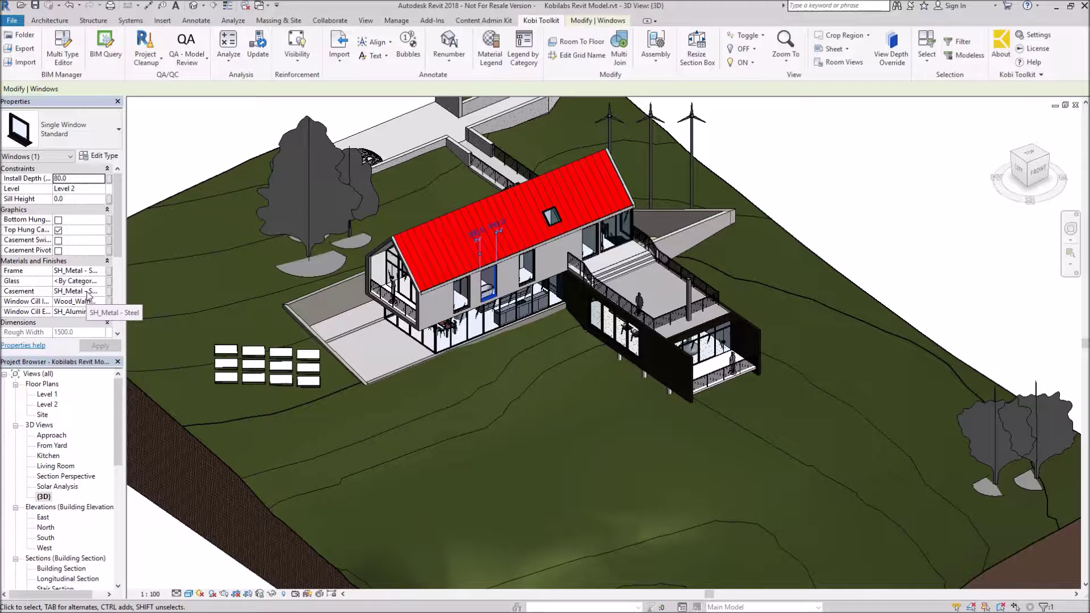
pyautogui.moveTo(119, 420); pyautogui.dragTo(115, 539)
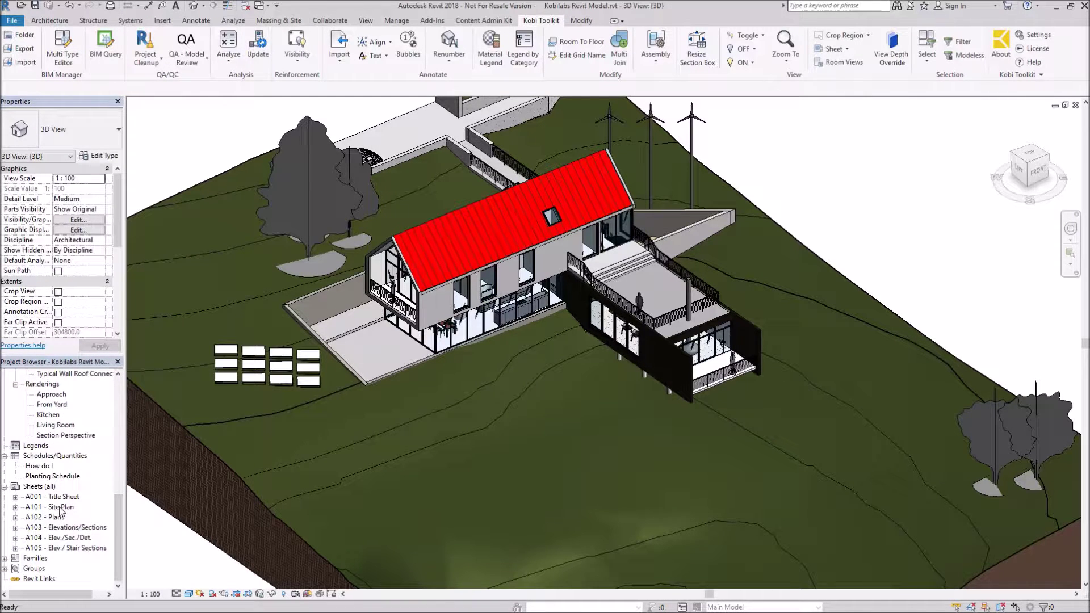
pyautogui.click(105, 49)
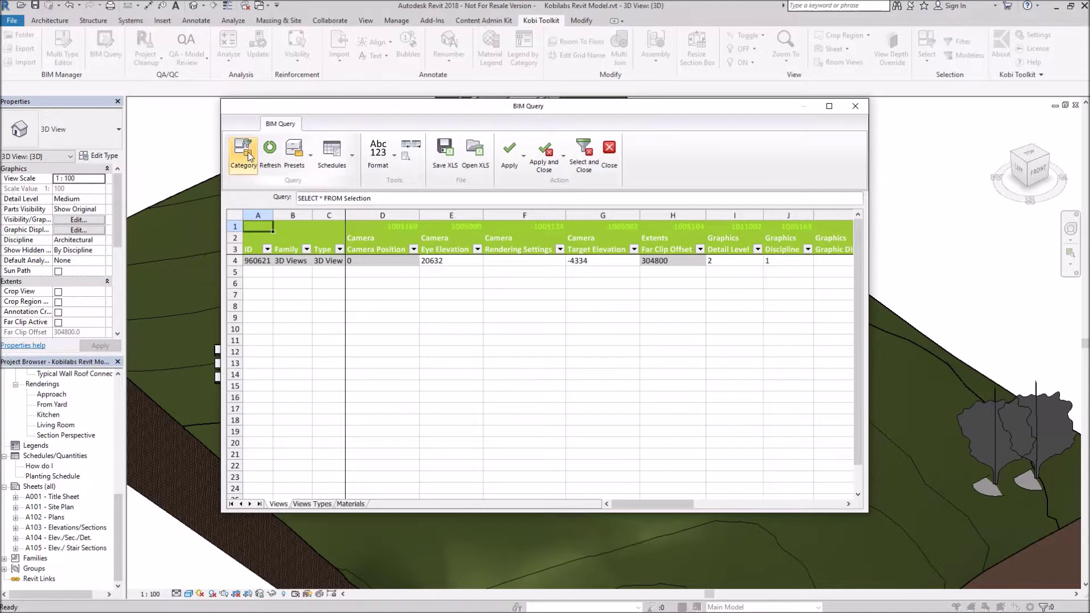
pyautogui.click(245, 154)
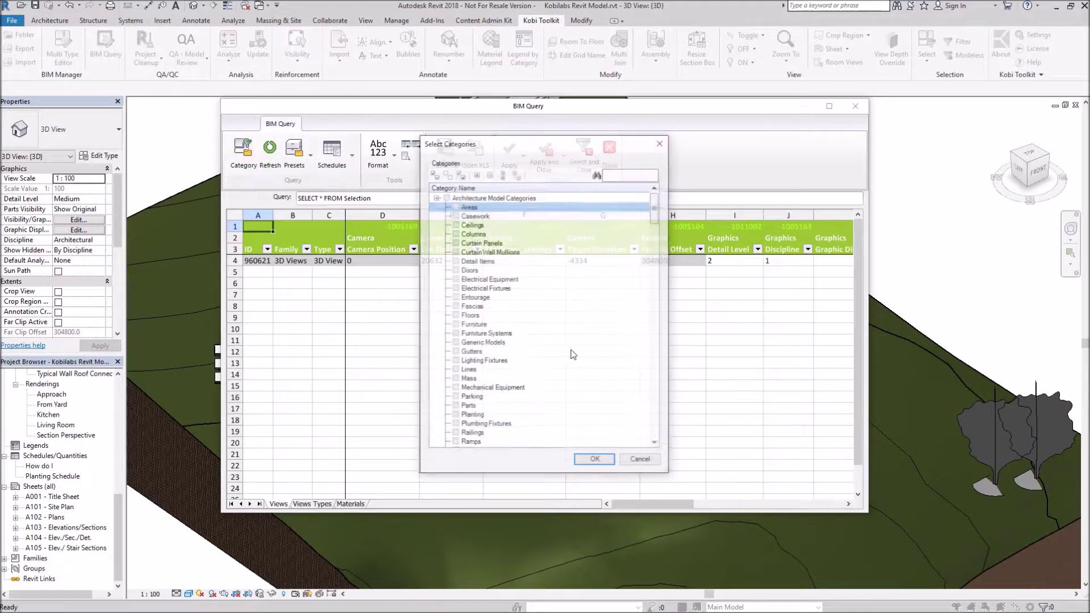
# Search 'she' and query the Sheets category with only Sheet Name and Sheet Number parameters
pyautogui.click(629, 176)
pyautogui.write('she')
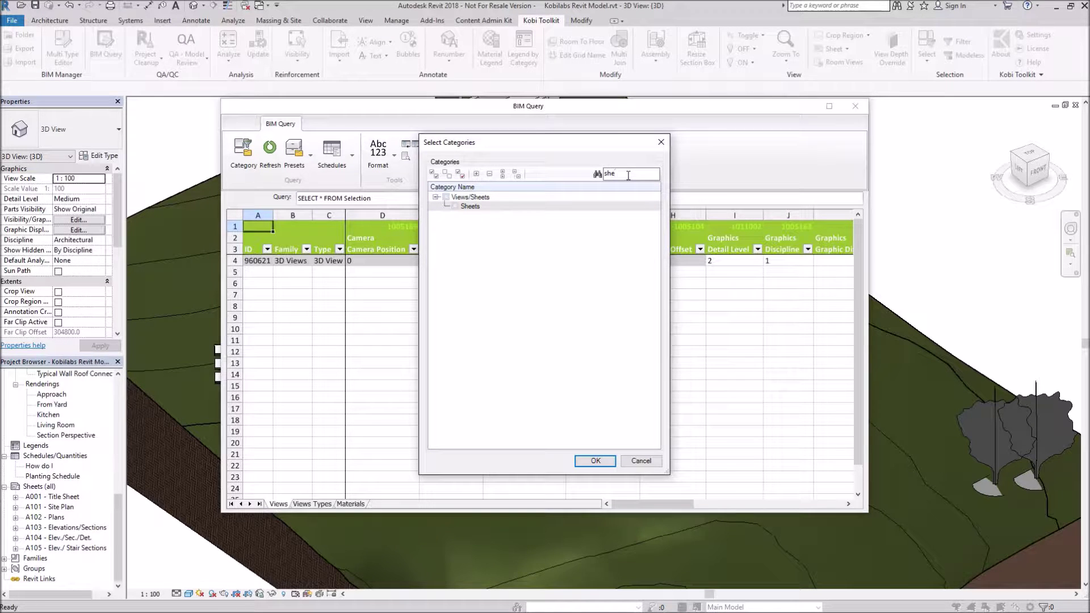
pyautogui.click(455, 206)
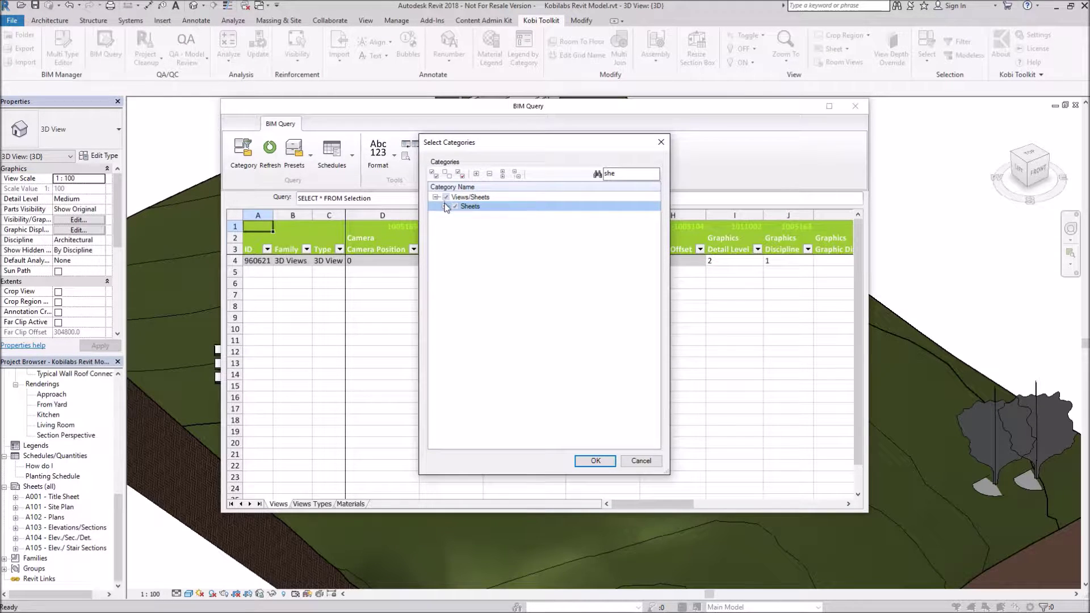
pyautogui.click(446, 206)
pyautogui.click(454, 215)
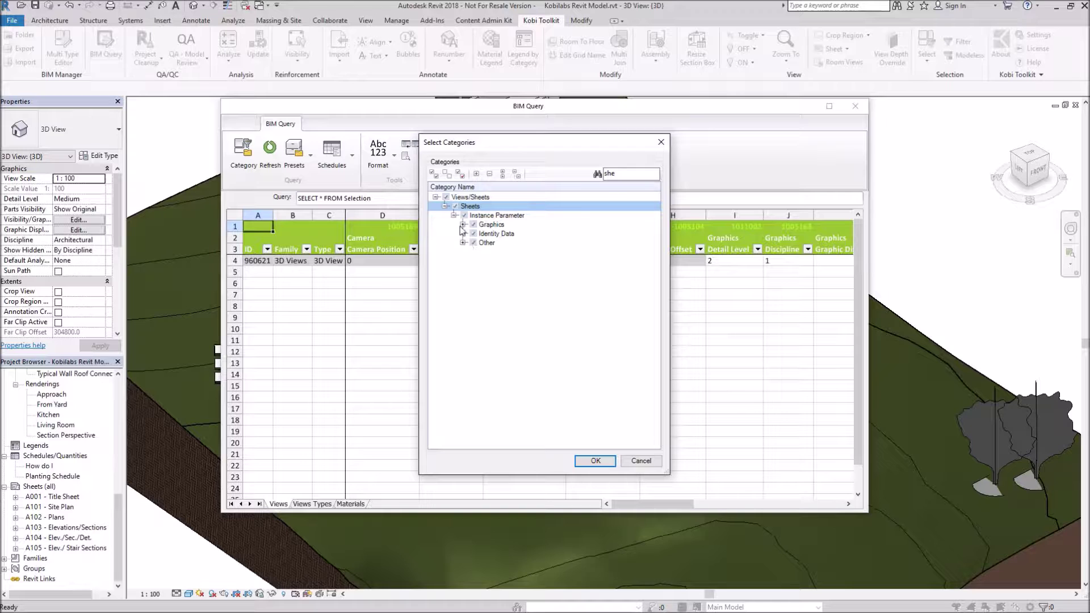
pyautogui.click(465, 215)
pyautogui.click(463, 233)
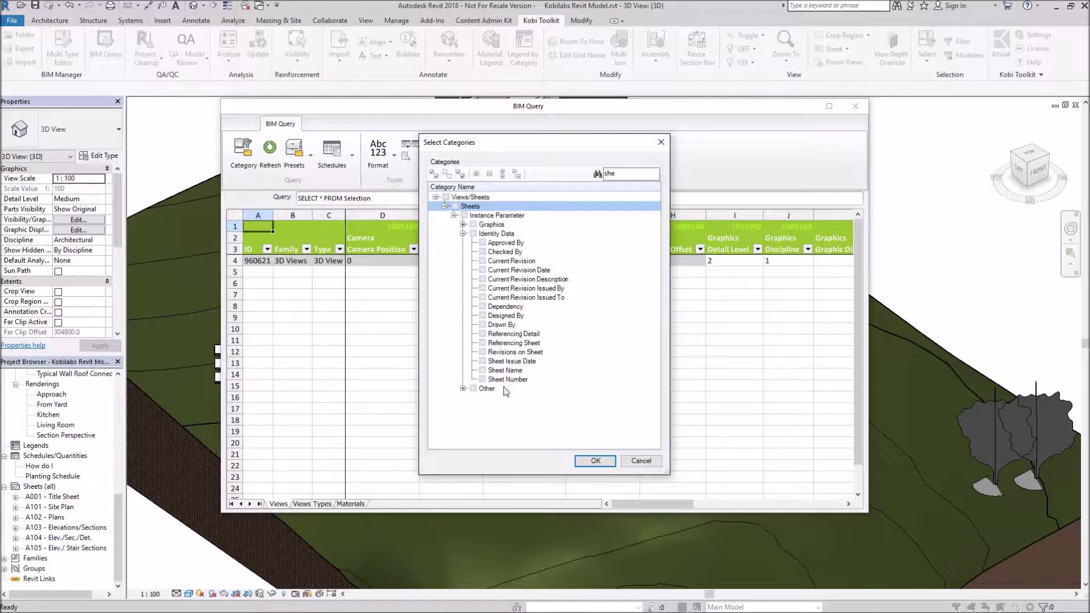
pyautogui.click(484, 370)
pyautogui.click(484, 380)
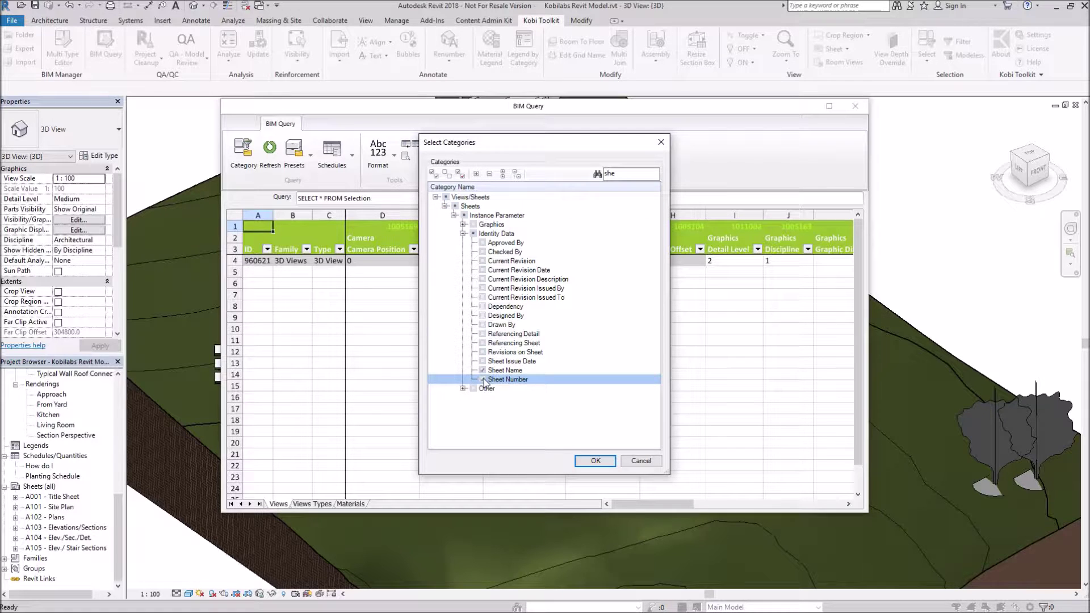
pyautogui.click(600, 462)
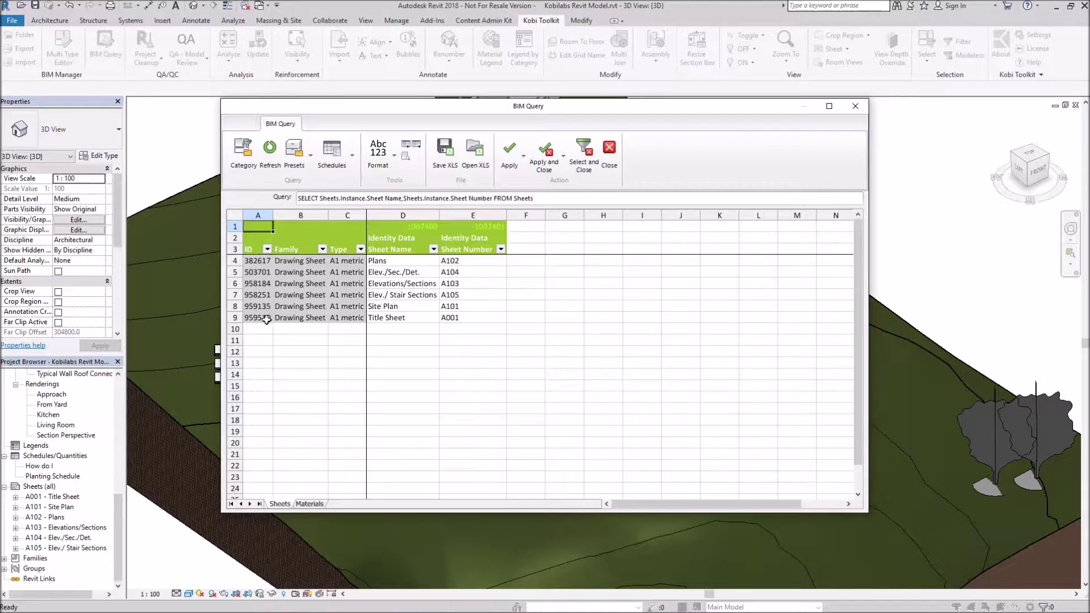
# Copy the Title Sheet row 9 into empty rows 10, 11 and 12
pyautogui.click(232, 317)
pyautogui.hotkey('ctrl', 'c')
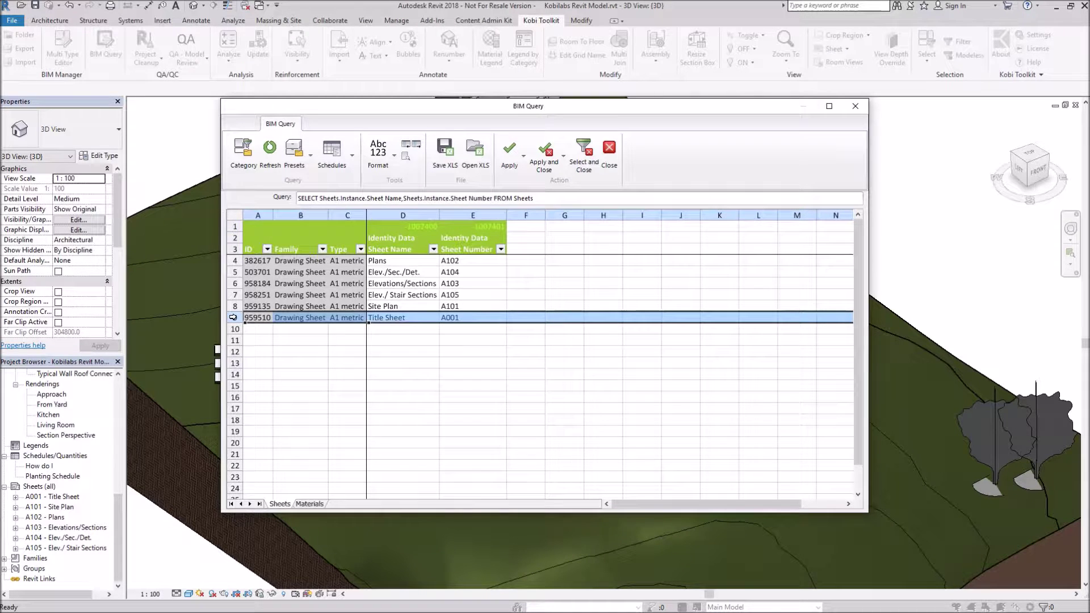
pyautogui.click(232, 329)
pyautogui.hotkey('ctrl', 'v')
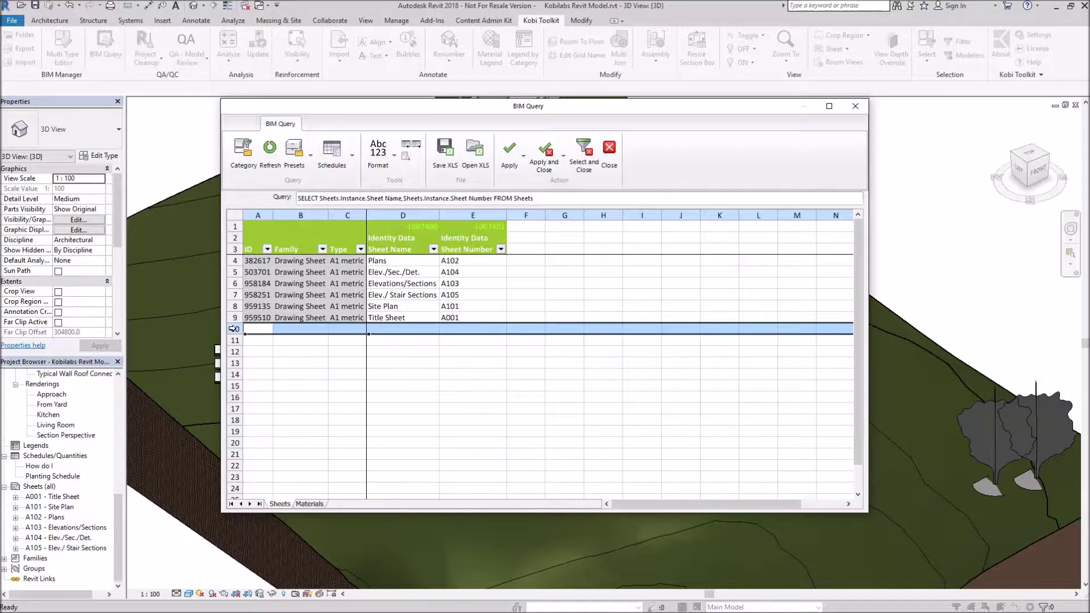
pyautogui.click(234, 341)
pyautogui.hotkey('ctrl', 'v')
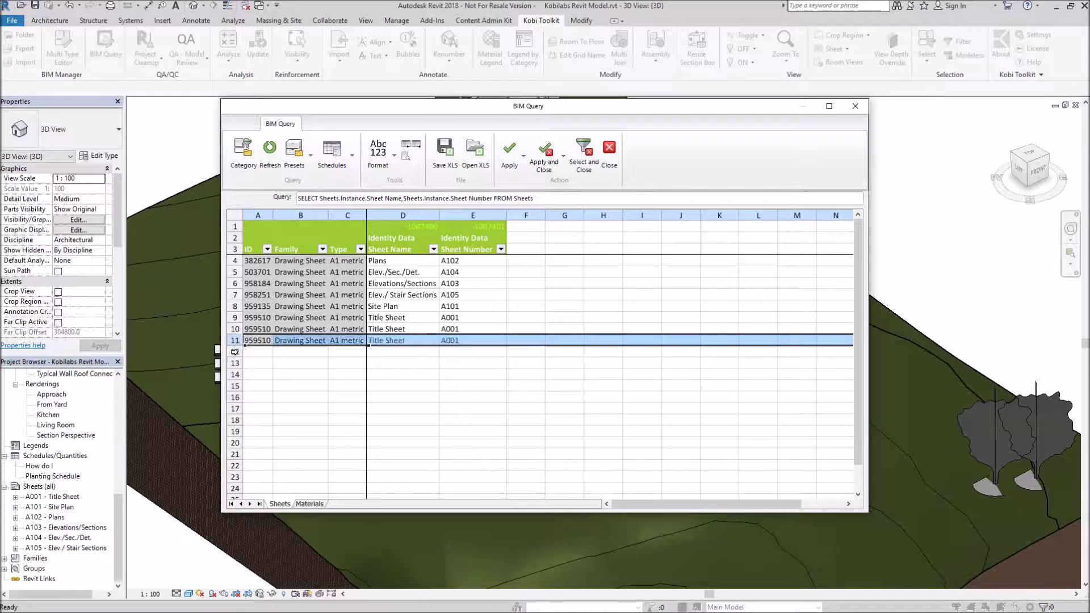
pyautogui.click(234, 352)
pyautogui.hotkey('ctrl', 'v')
# Give the new rows the ID 'new' and name them Title Sheet 1, 2 and 3
pyautogui.click(269, 328)
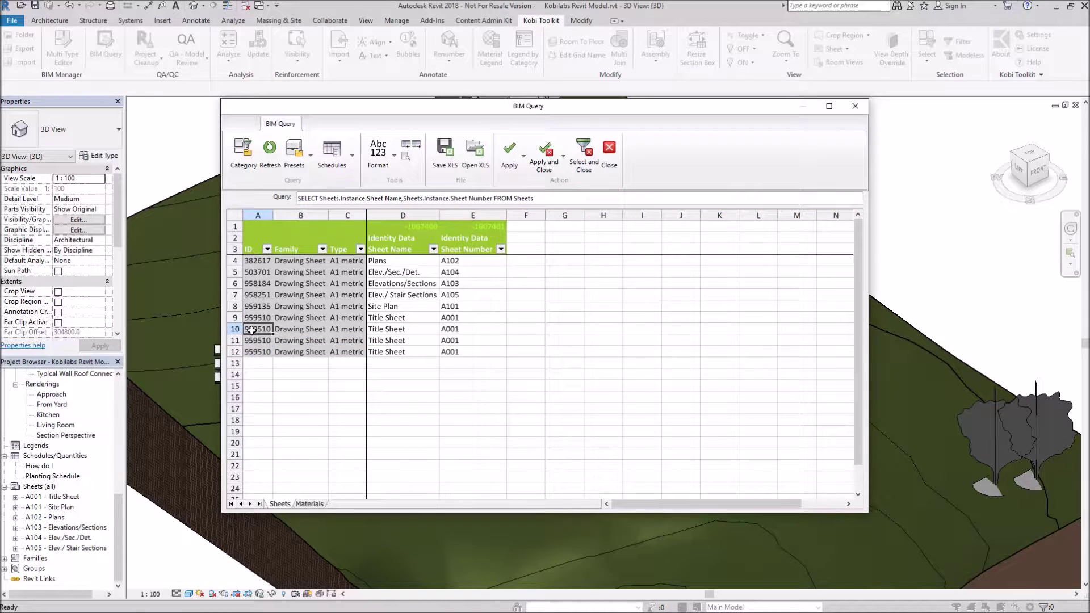
pyautogui.write('new')
pyautogui.moveTo(275, 335); pyautogui.dragTo(277, 357)
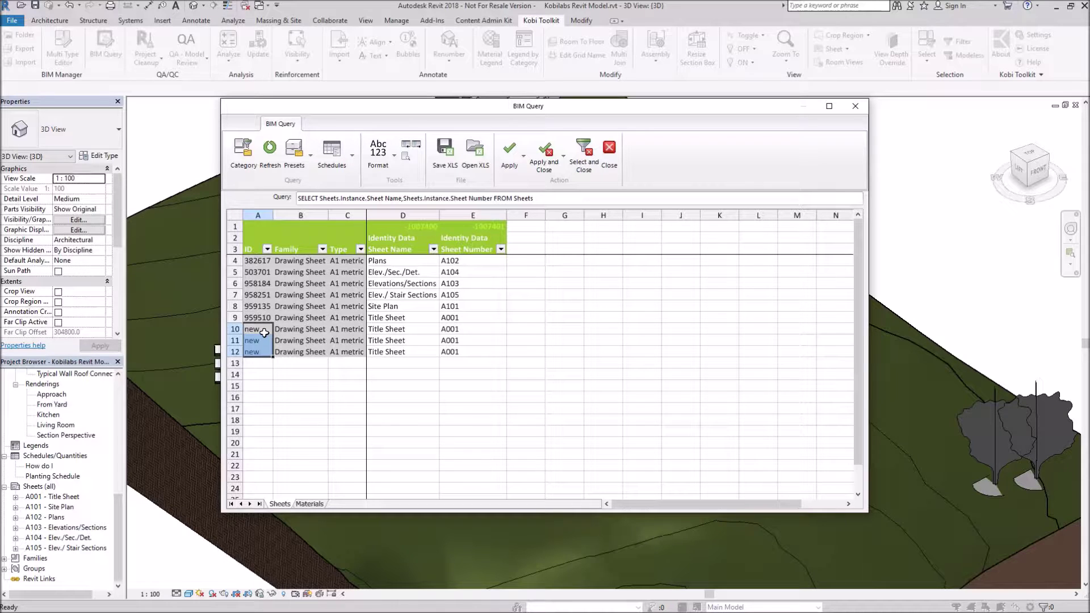
pyautogui.click(415, 329)
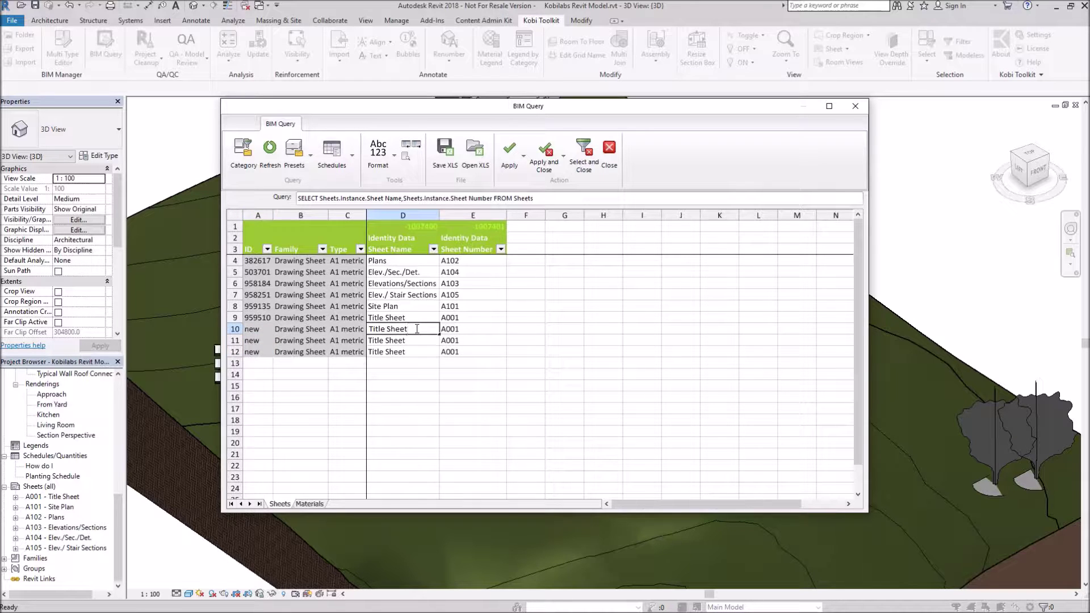
pyautogui.write('1')
pyautogui.press('Return')
pyautogui.moveTo(438, 334); pyautogui.dragTo(435, 357)
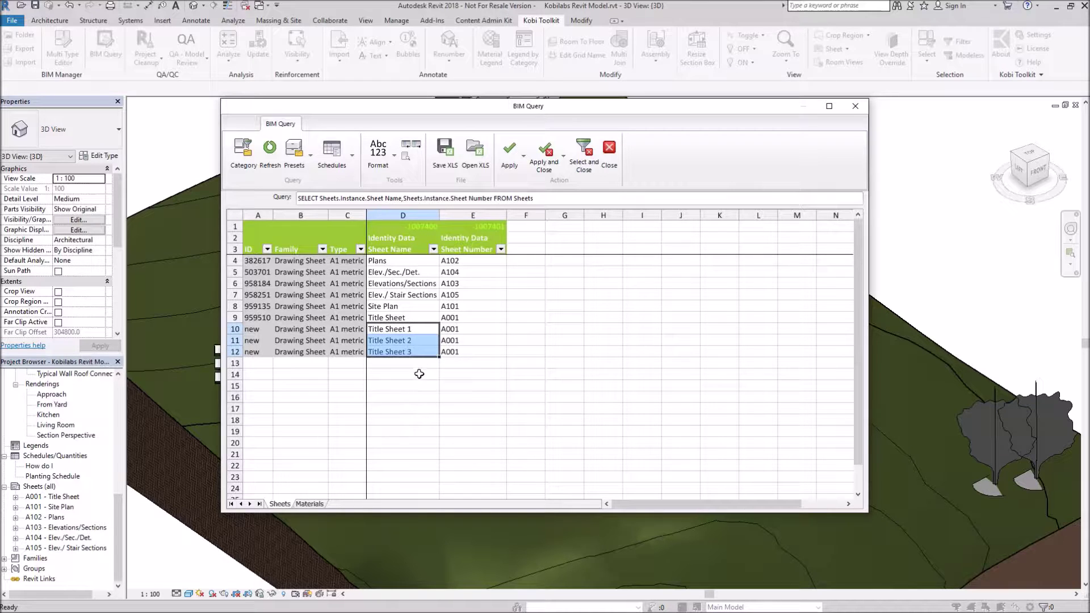
# Number the new sheets A022, A023 and A024
pyautogui.click(474, 330)
pyautogui.moveTo(452, 329); pyautogui.dragTo(461, 330)
pyautogui.write('22')
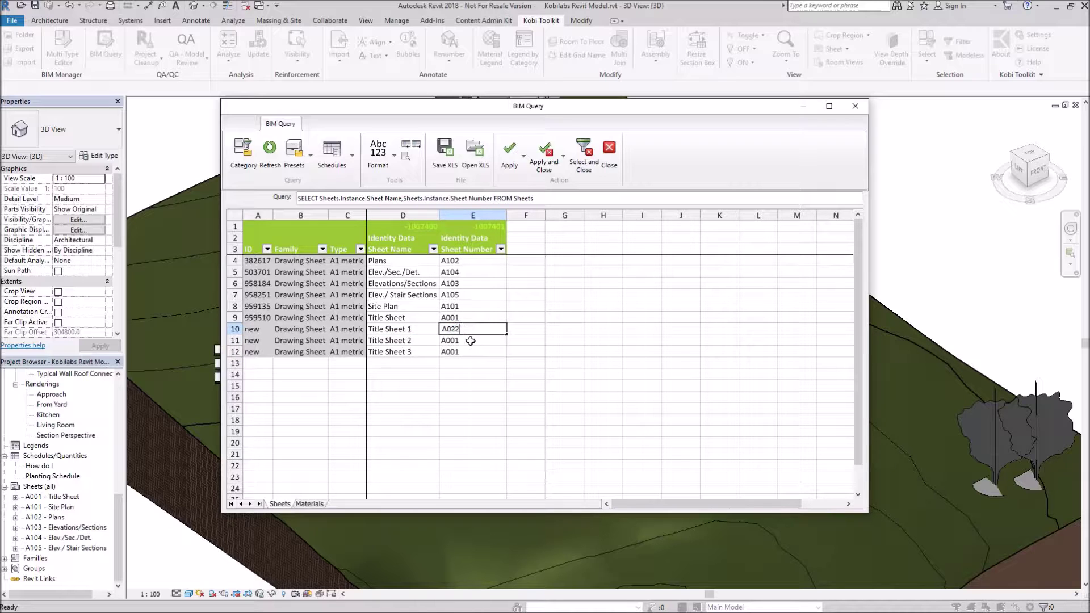
pyautogui.press('Return')
pyautogui.click(472, 329)
pyautogui.moveTo(506, 334); pyautogui.dragTo(506, 357)
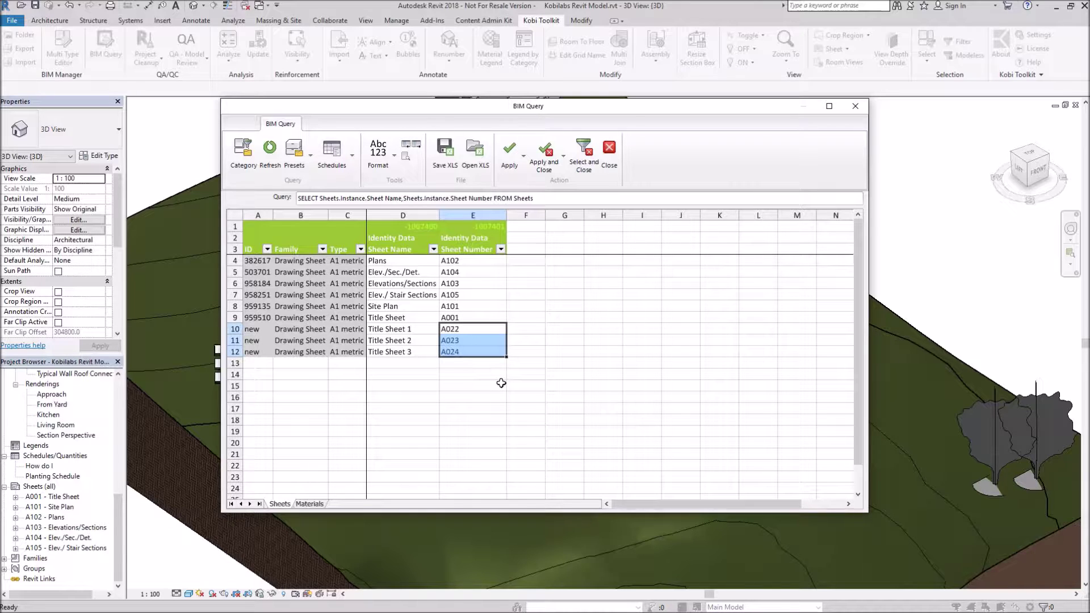
# Apply the rows to create sheets A022–A024 and find them in the Project Browser
pyautogui.click(544, 152)
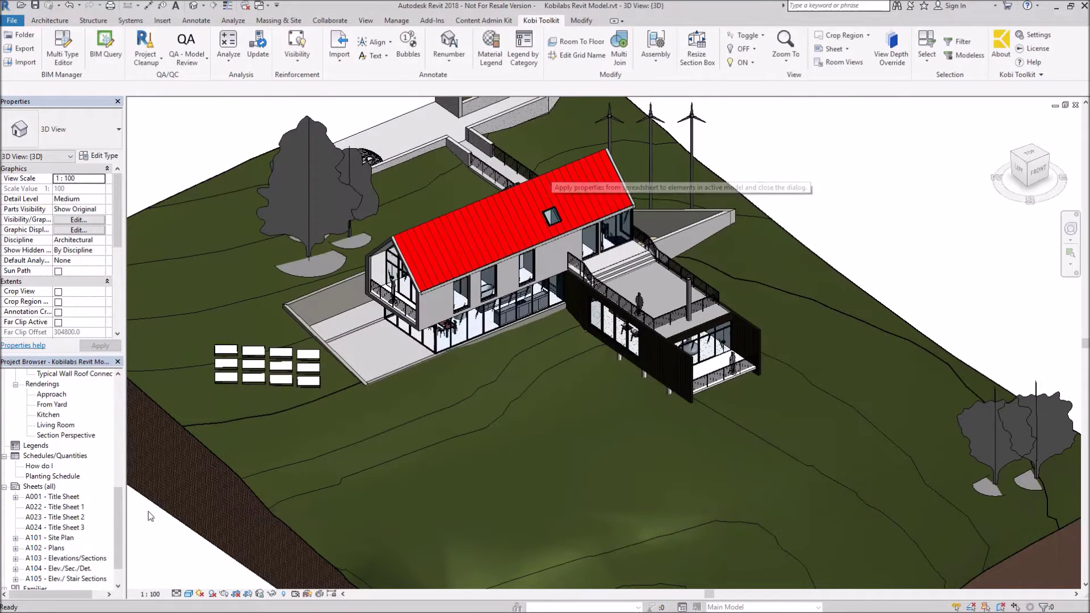
pyautogui.moveTo(120, 500); pyautogui.dragTo(119, 534)
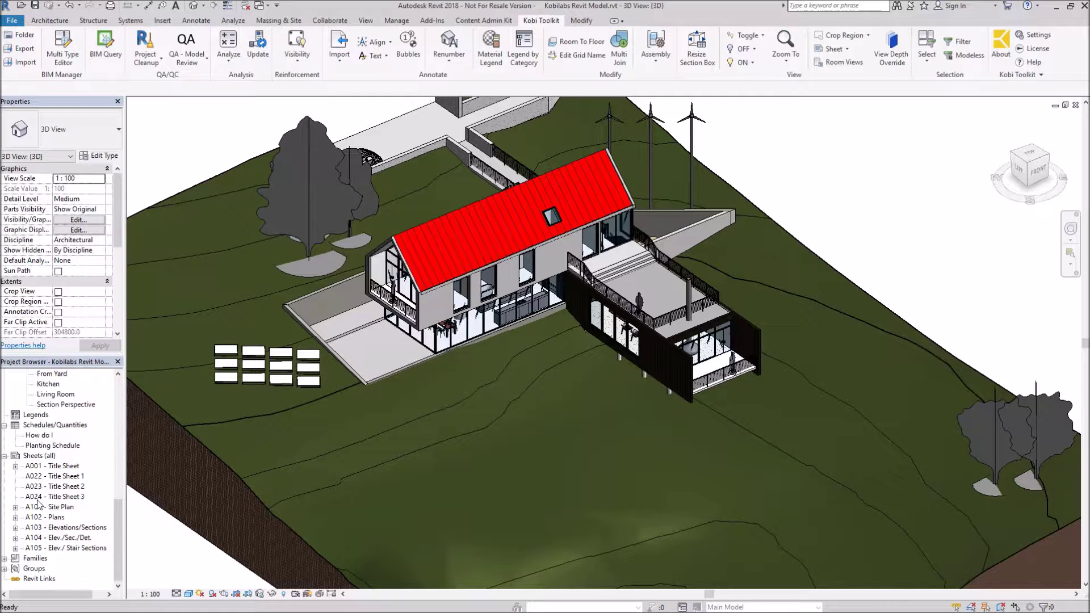
# Reopen BIM Query and browse its saved query presets and project schedules lists
pyautogui.click(105, 47)
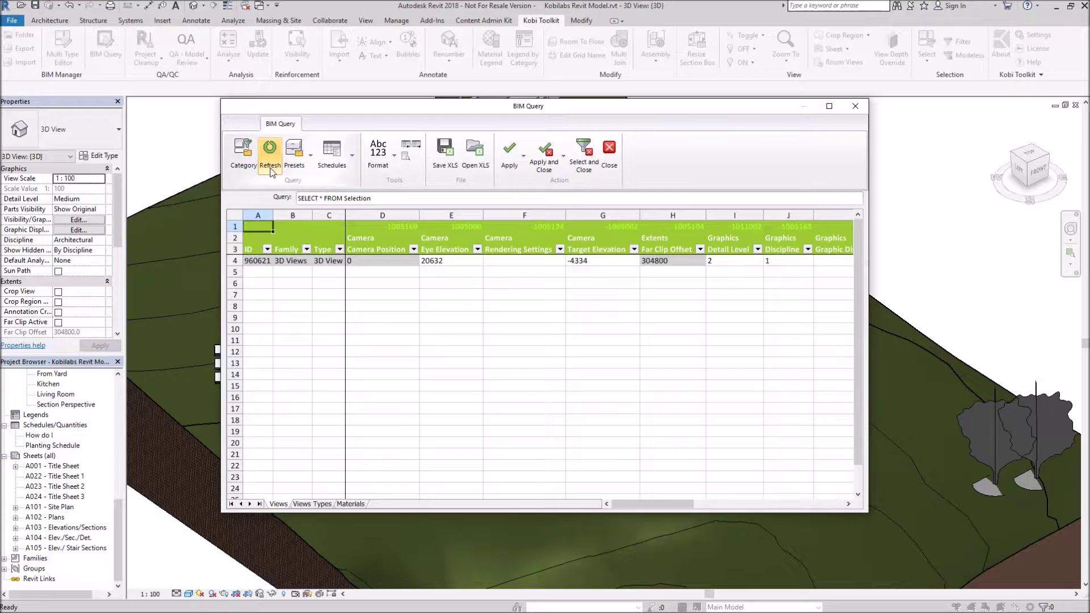
pyautogui.click(312, 158)
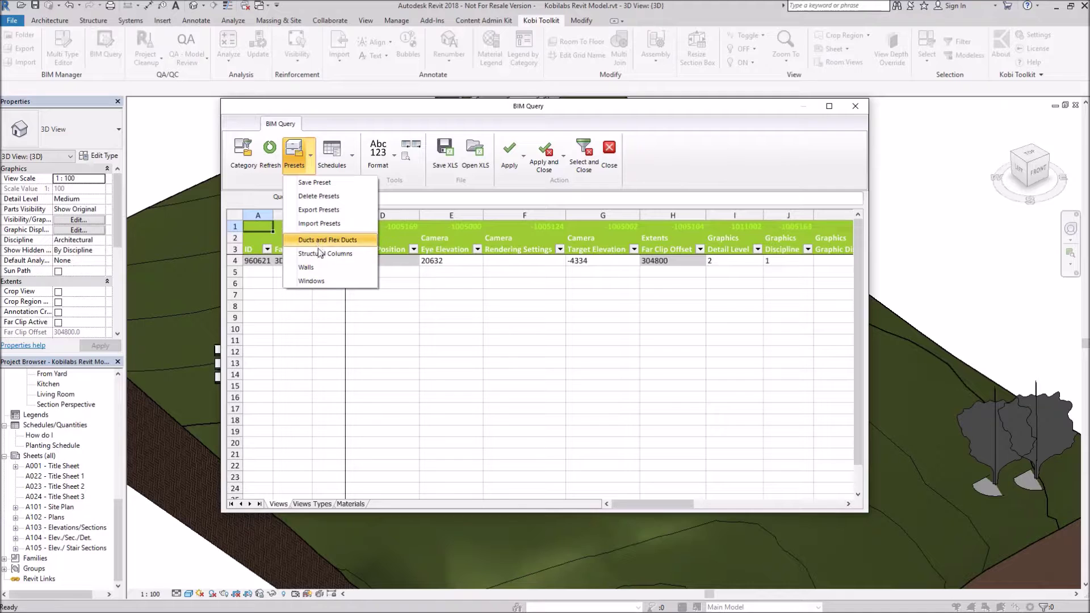
pyautogui.click(356, 158)
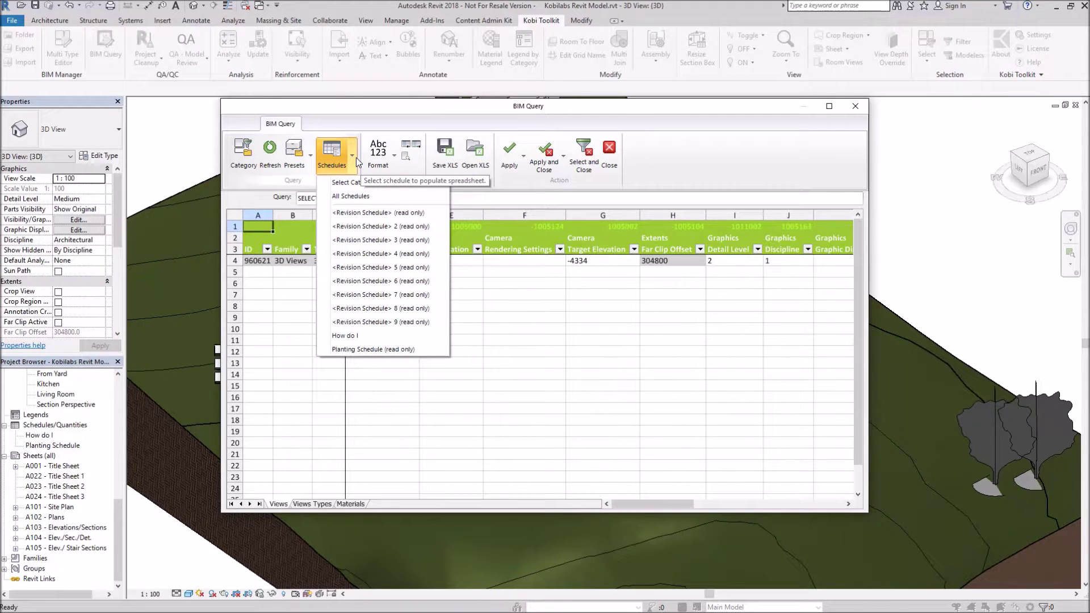
# Load the read-only Planting Schedule into the grid and check its Format options
pyautogui.click(358, 350)
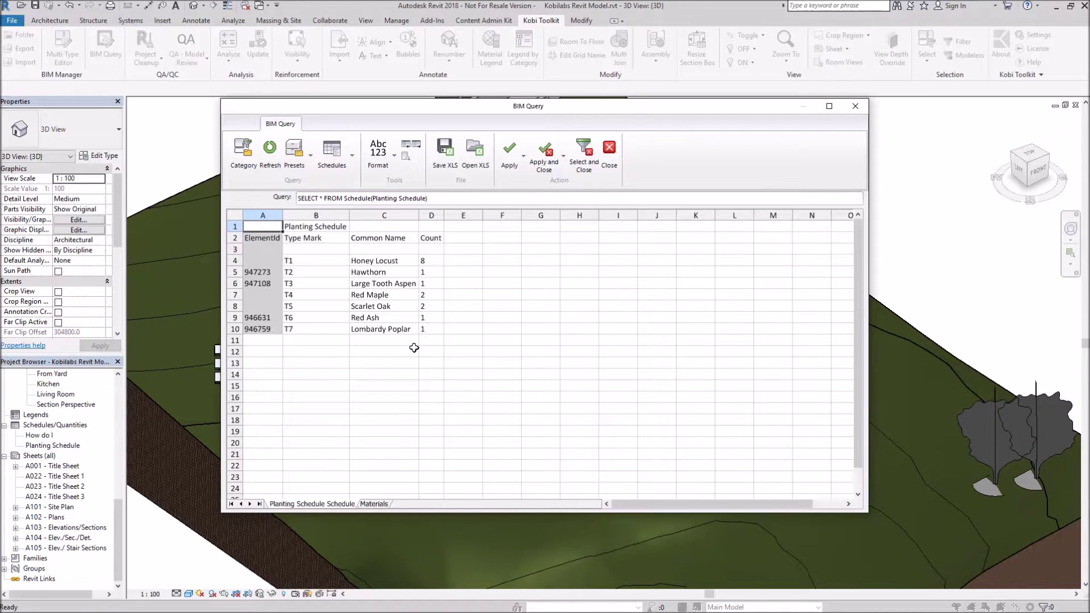
pyautogui.click(393, 166)
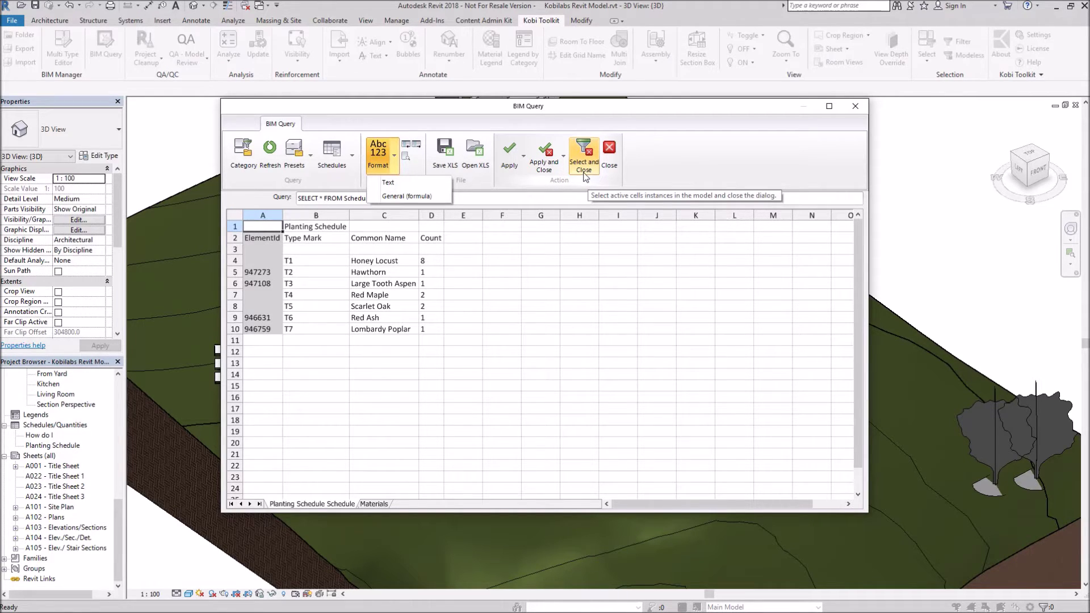
# Close the BIM Query spreadsheet window to return to the house's 3D view
pyautogui.click(856, 106)
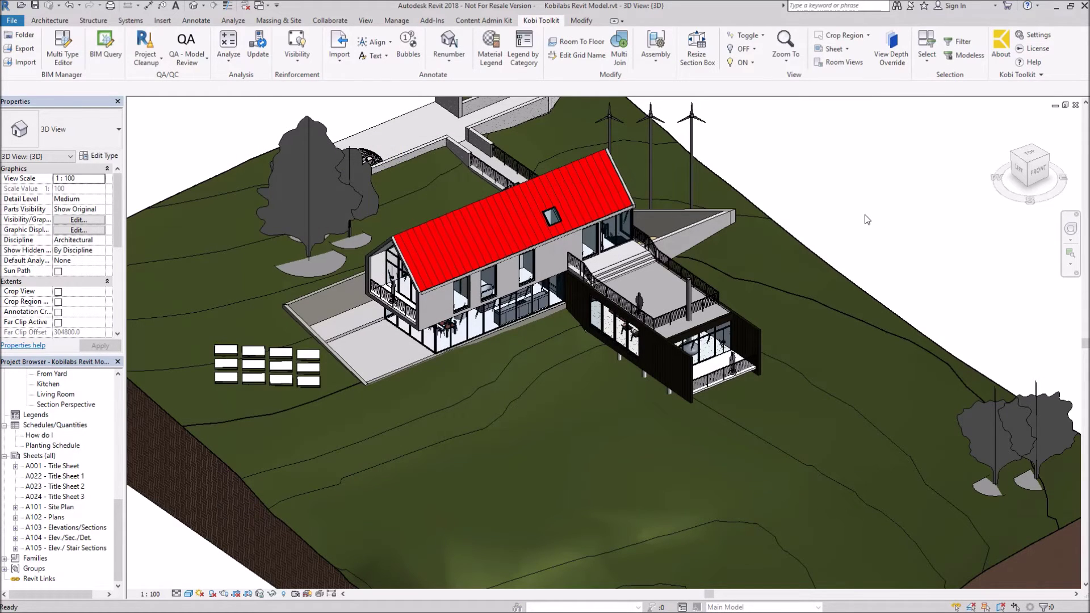